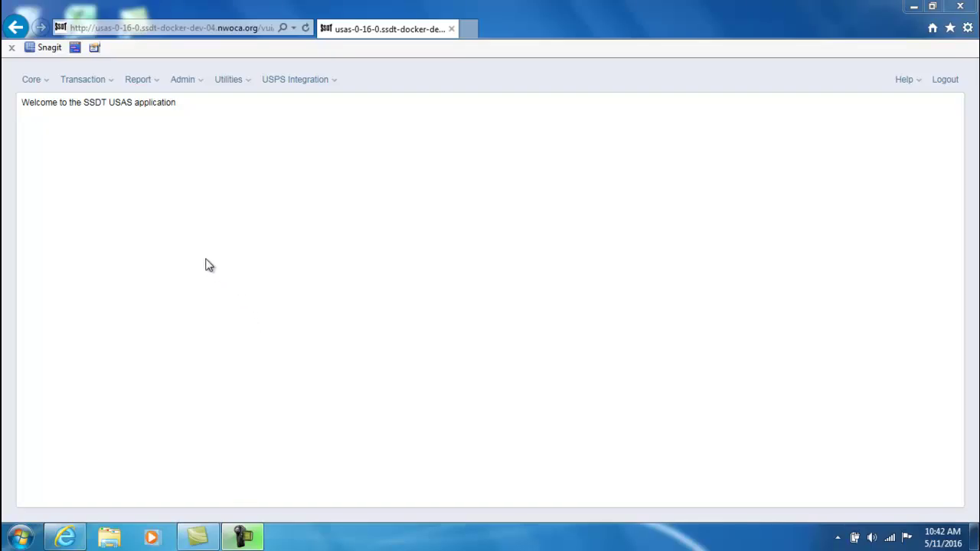
- Open Core > Vendors and add the FYTD Total, YTD Total and Default Payment Type columns
{"action": "left_click", "coordinate": [34, 81]}
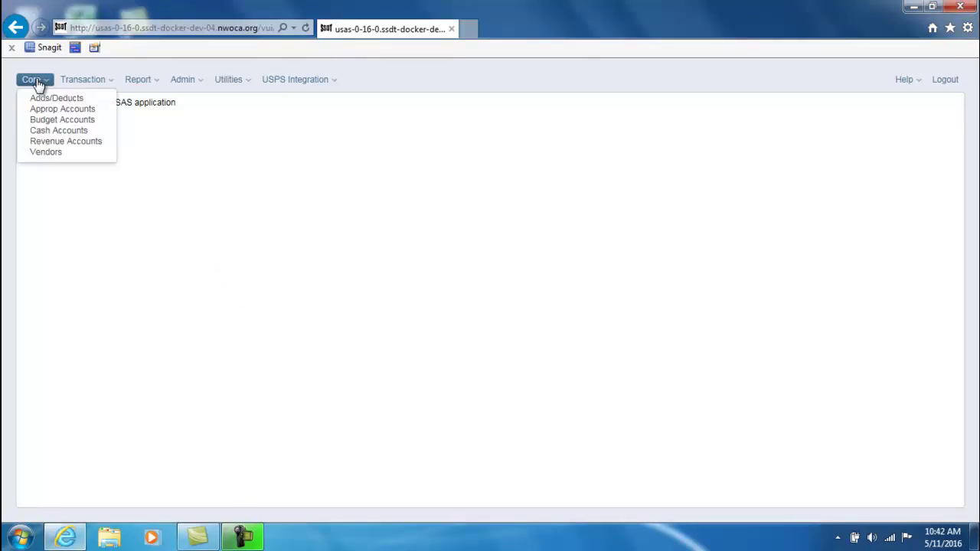
{"action": "left_click", "coordinate": [46, 153]}
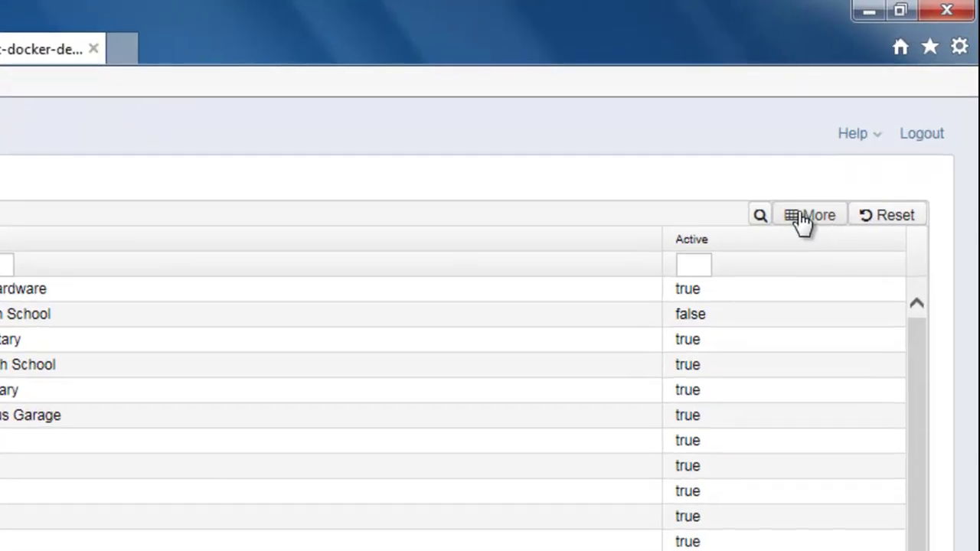
{"action": "left_click", "coordinate": [802, 217]}
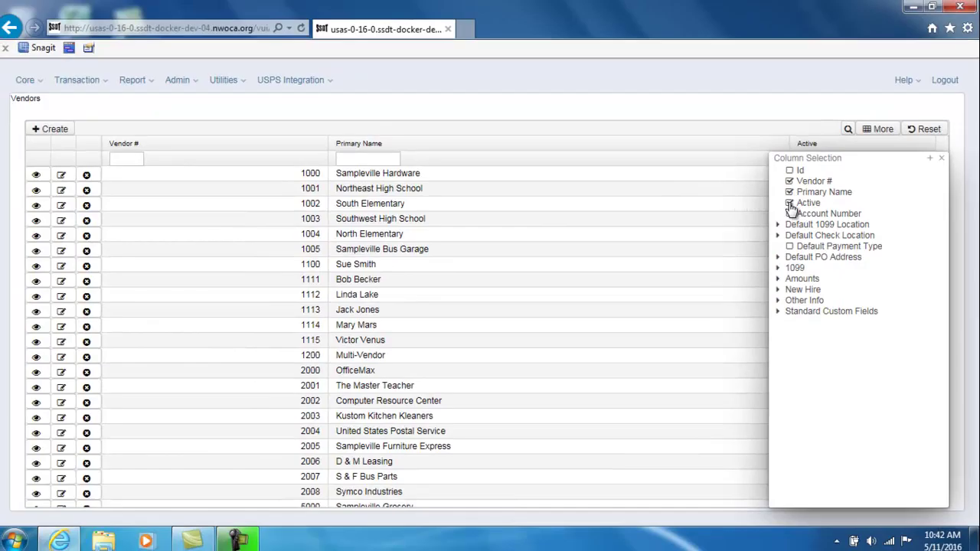
{"action": "left_click", "coordinate": [780, 279]}
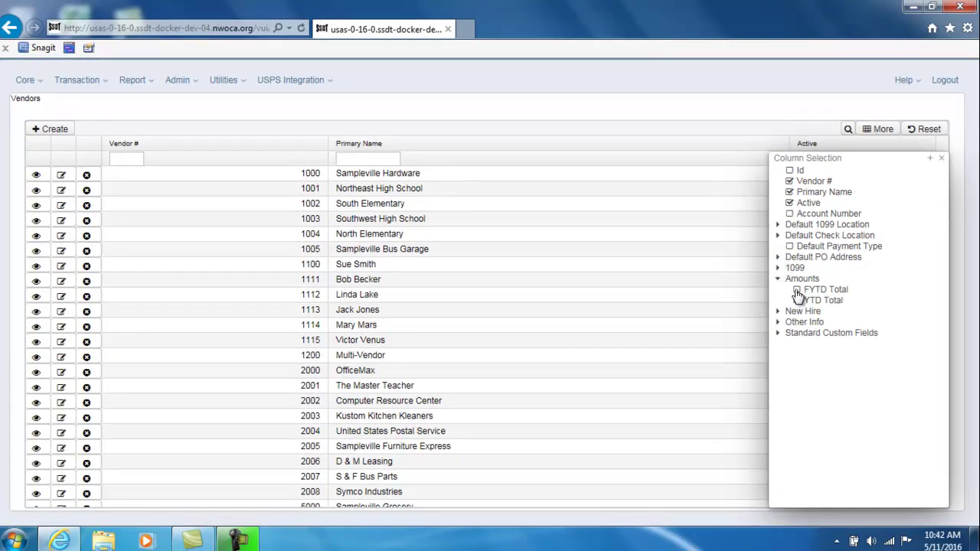
{"action": "left_click", "coordinate": [797, 290]}
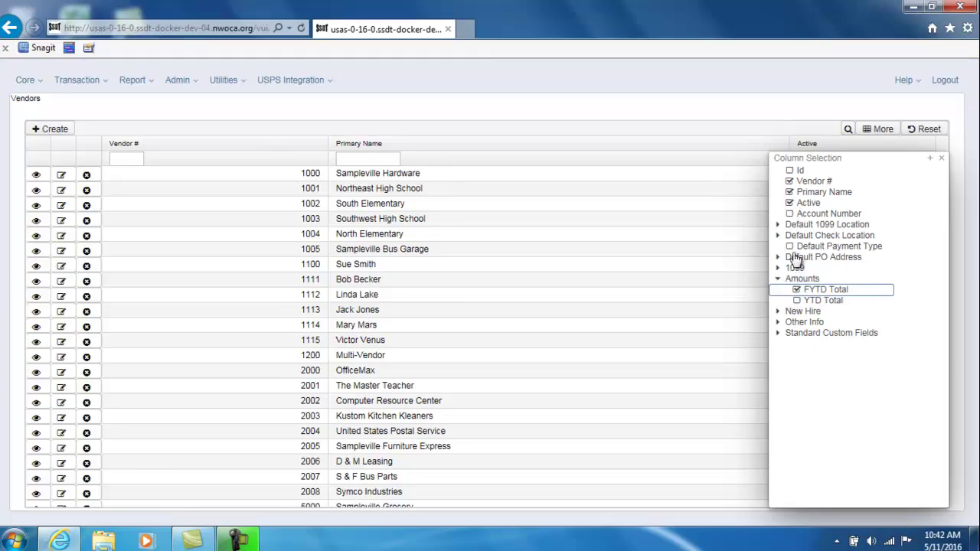
{"action": "left_click", "coordinate": [797, 301]}
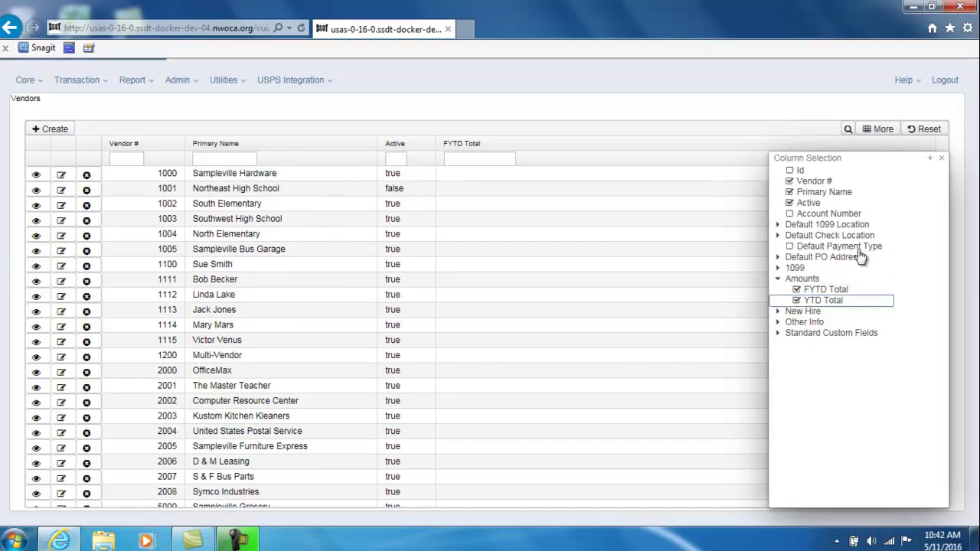
{"action": "left_click", "coordinate": [858, 248]}
{"action": "left_click", "coordinate": [861, 253]}
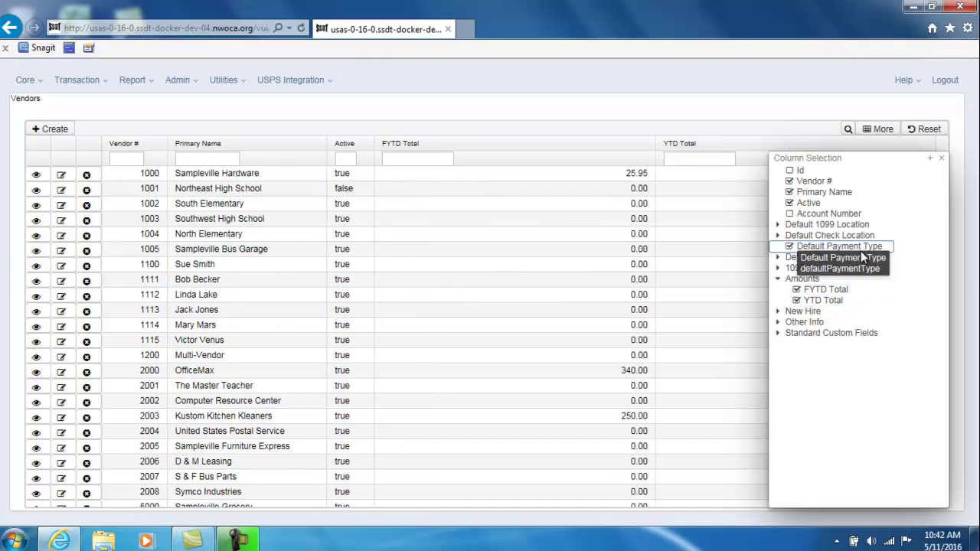
{"action": "left_click", "coordinate": [943, 160]}
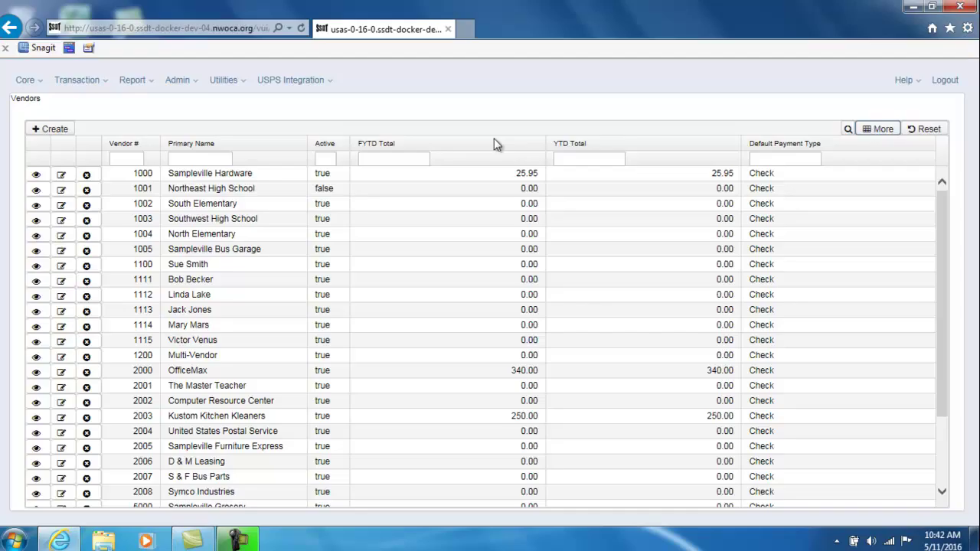
- Move Primary Name to the first column and place YTD Total before FYTD Total
{"action": "left_click_drag", "start_coordinate": [230, 143], "coordinate": [111, 134]}
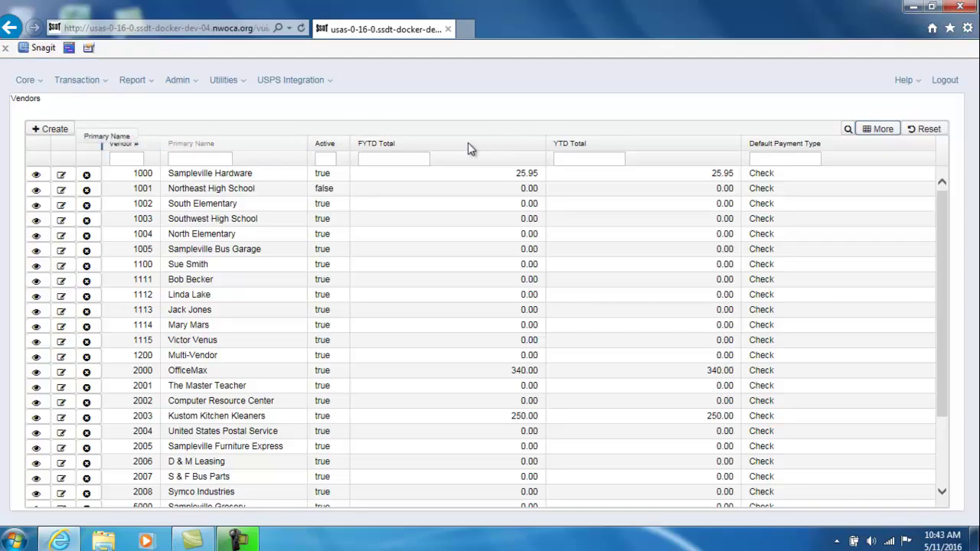
{"action": "left_click_drag", "start_coordinate": [471, 149], "coordinate": [483, 147]}
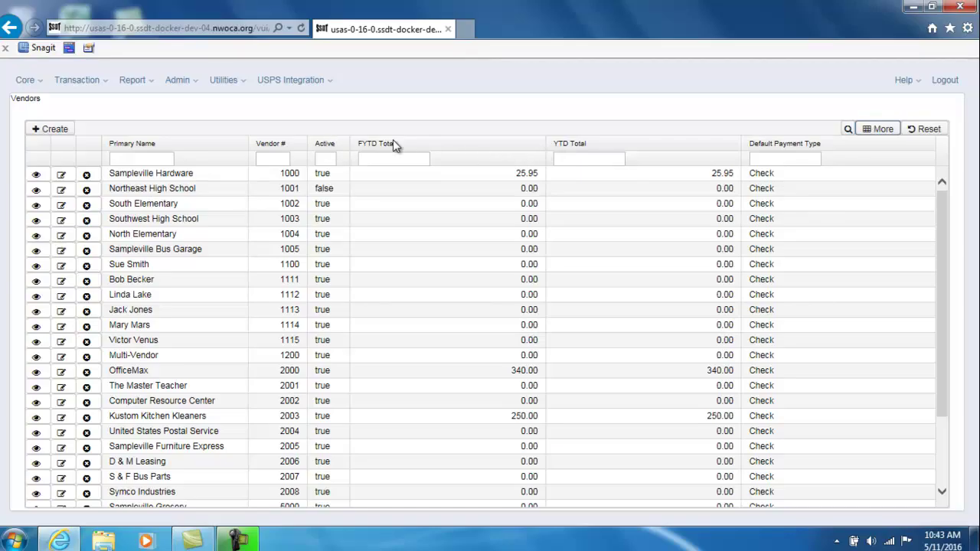
{"action": "left_click_drag", "start_coordinate": [393, 141], "coordinate": [740, 141]}
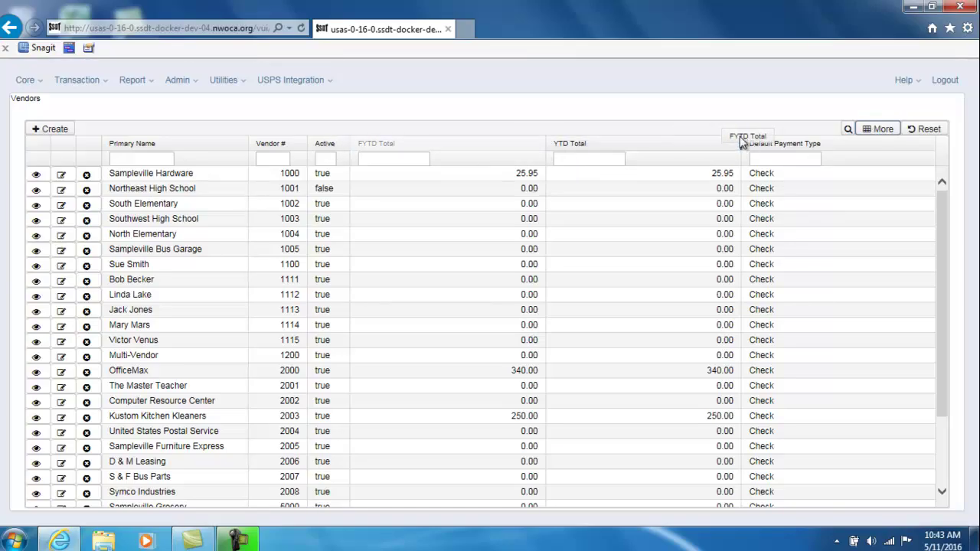
{"action": "left_click_drag", "start_coordinate": [566, 163], "coordinate": [565, 162]}
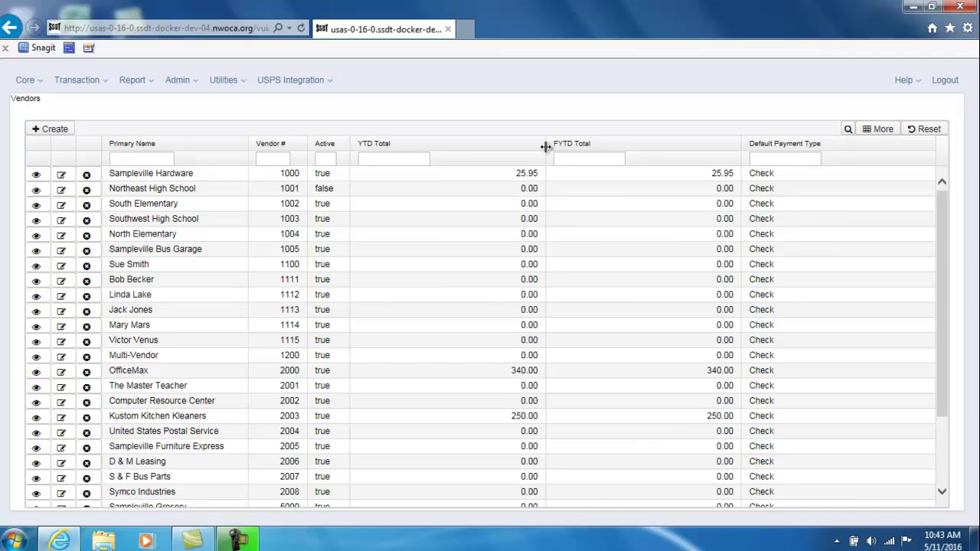
- Narrow the YTD Total and FYTD Total columns and widen Primary Name
{"action": "left_click_drag", "start_coordinate": [546, 146], "coordinate": [473, 145]}
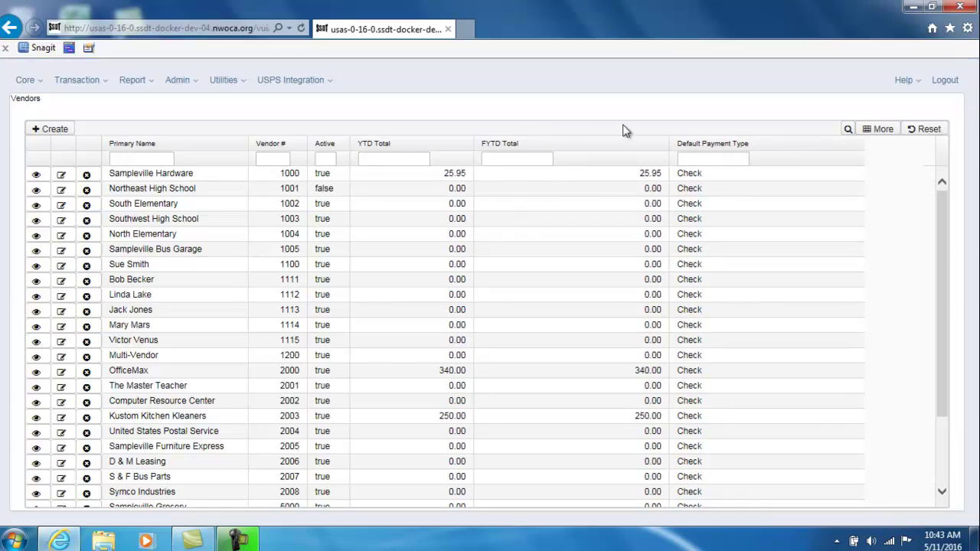
{"action": "left_click_drag", "start_coordinate": [667, 148], "coordinate": [566, 148]}
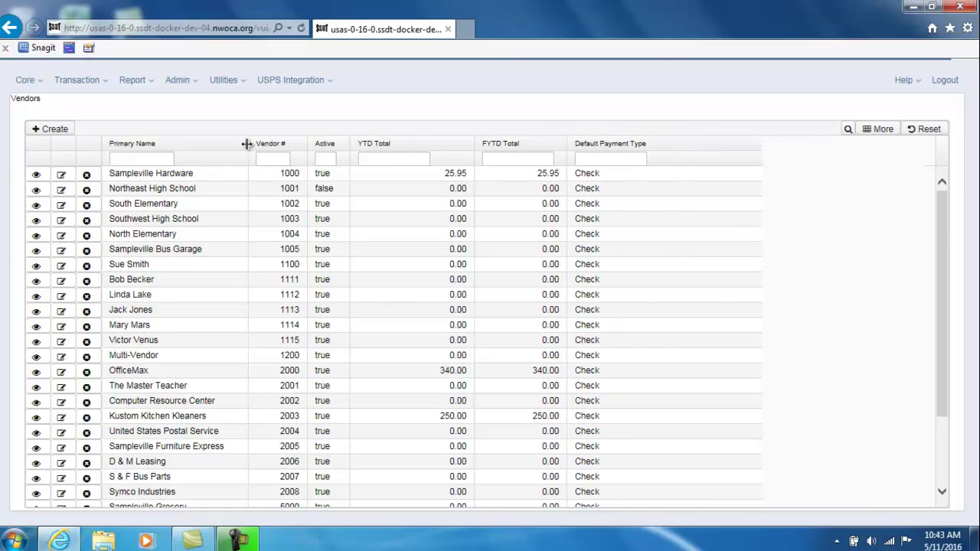
{"action": "left_click_drag", "start_coordinate": [249, 144], "coordinate": [310, 142]}
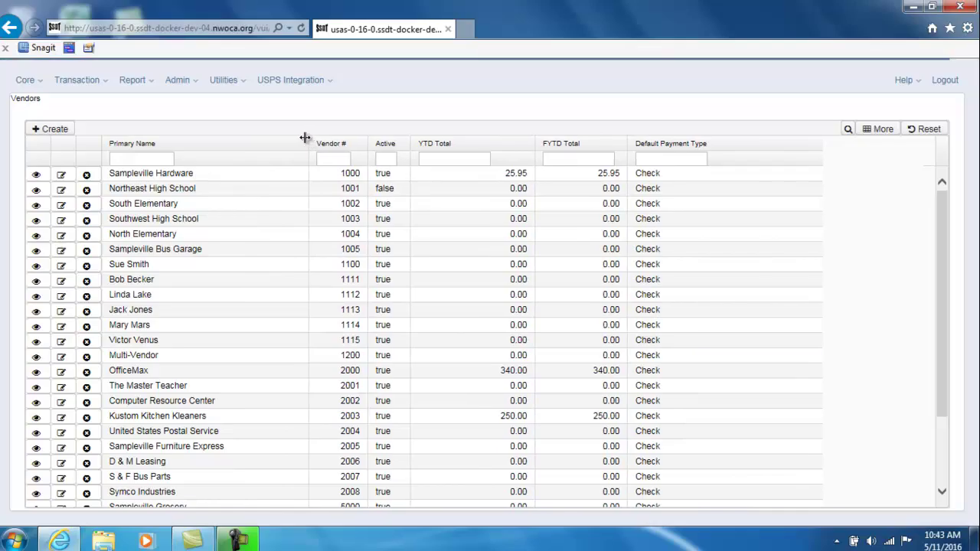
- Sort by Primary Name, briefly add Active as a secondary sort, then revert and select the name filter
{"action": "left_click", "coordinate": [193, 146]}
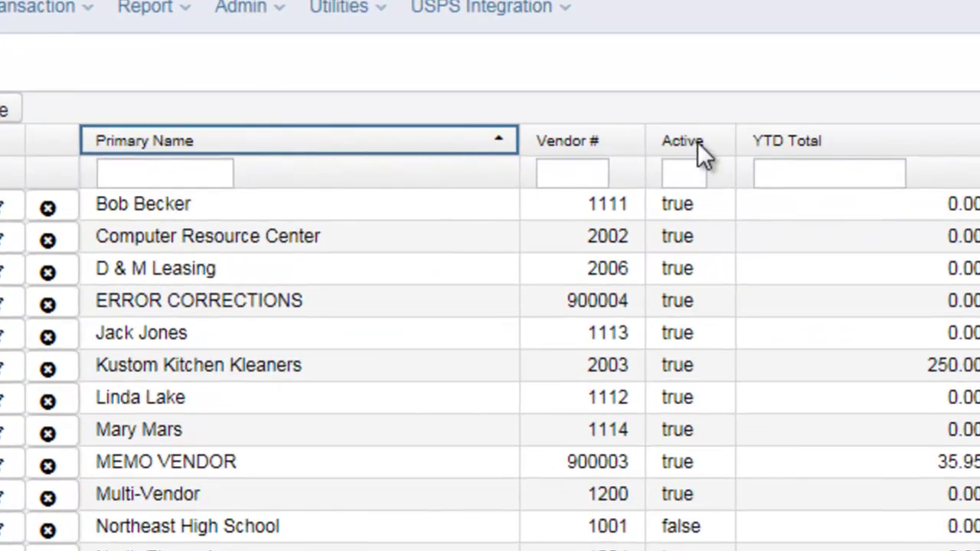
{"action": "left_click", "coordinate": [698, 138]}
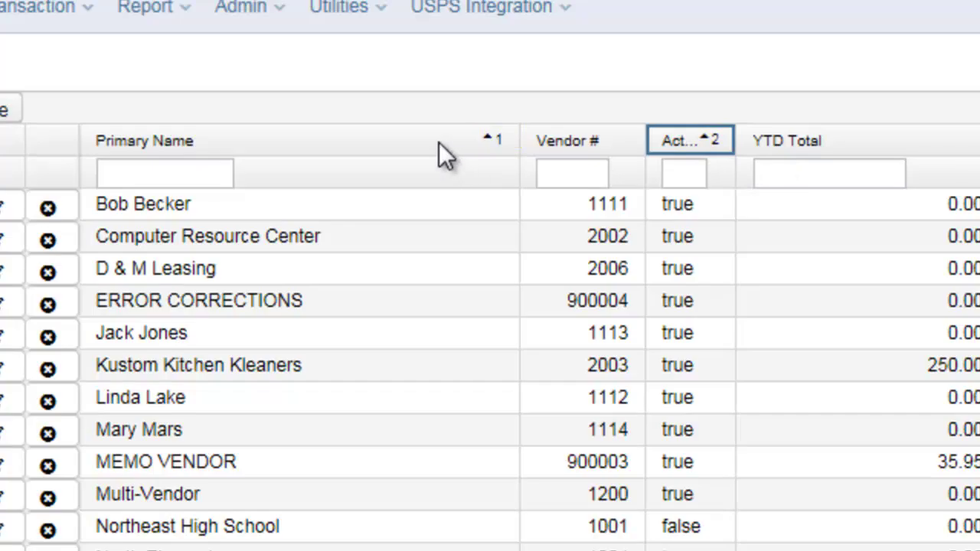
{"action": "left_click", "coordinate": [431, 146]}
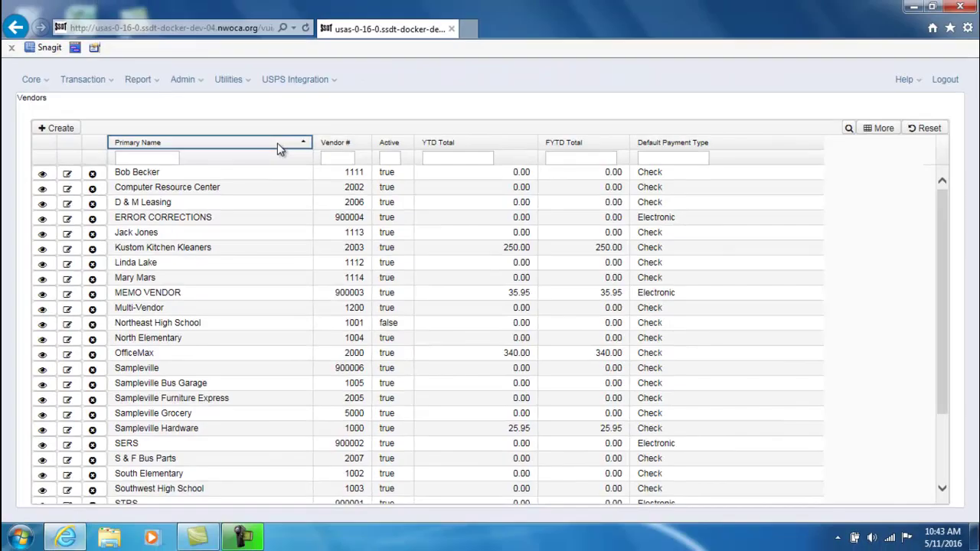
{"action": "left_click", "coordinate": [164, 159]}
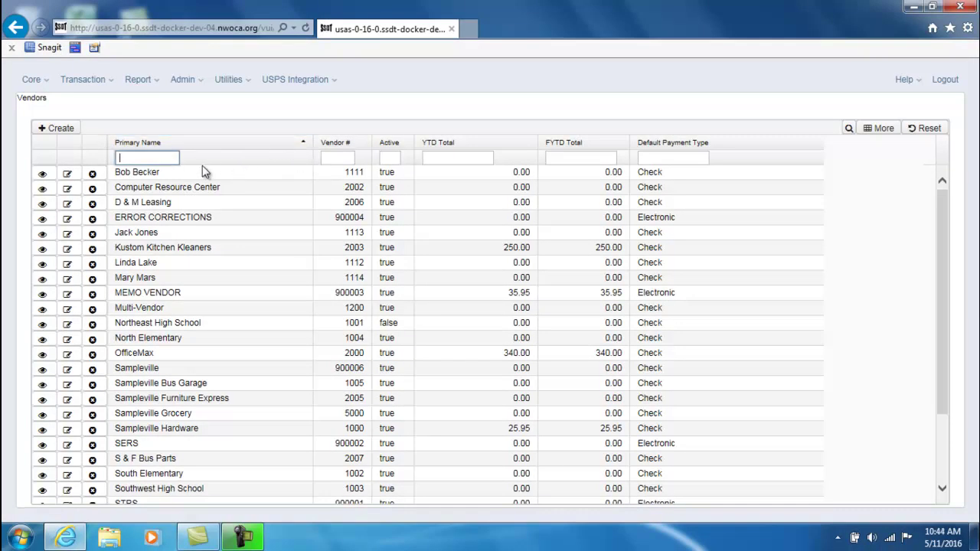
- Filter names by 'lake%' and clear it, then filter YTD Total to =250
{"action": "type", "text": "%lake%"}
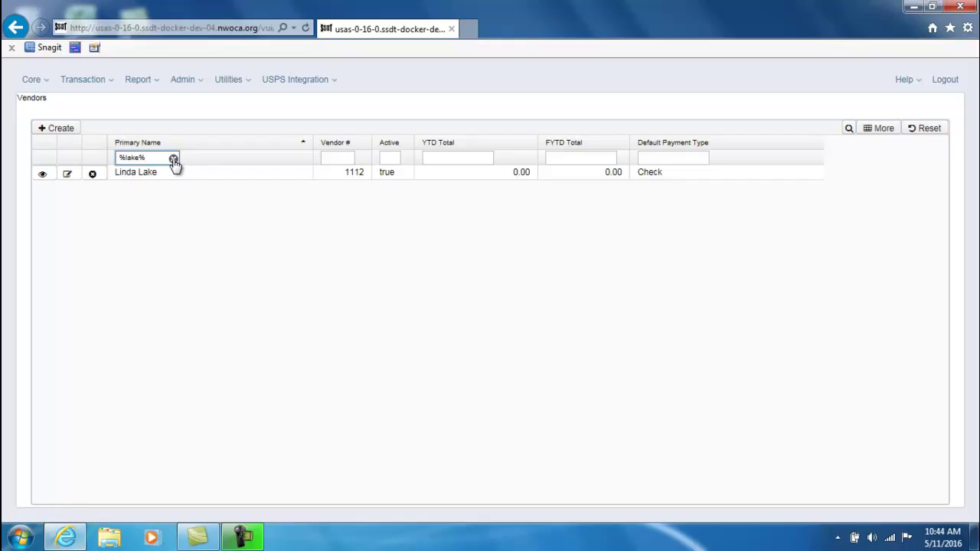
{"action": "left_click", "coordinate": [174, 161]}
{"action": "left_click", "coordinate": [464, 157]}
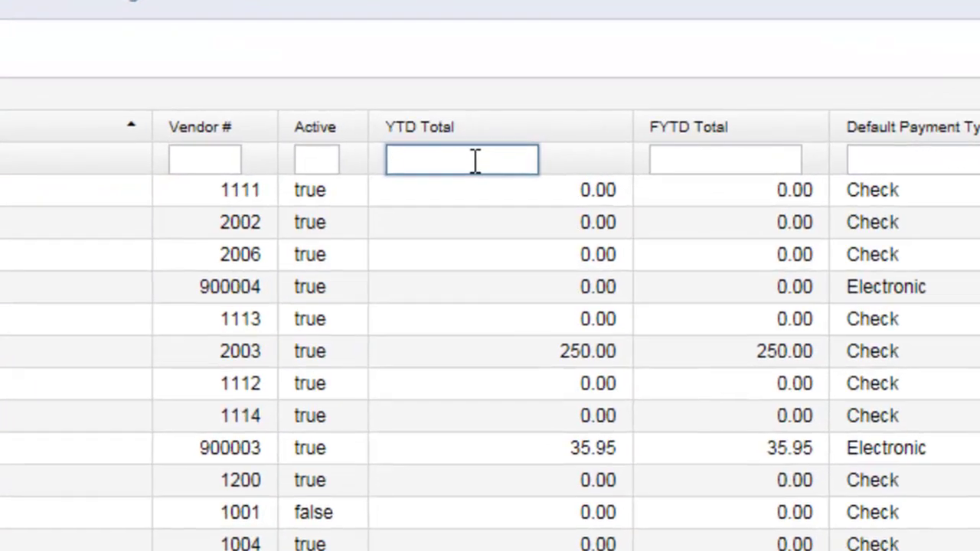
{"action": "type", "text": "=250"}
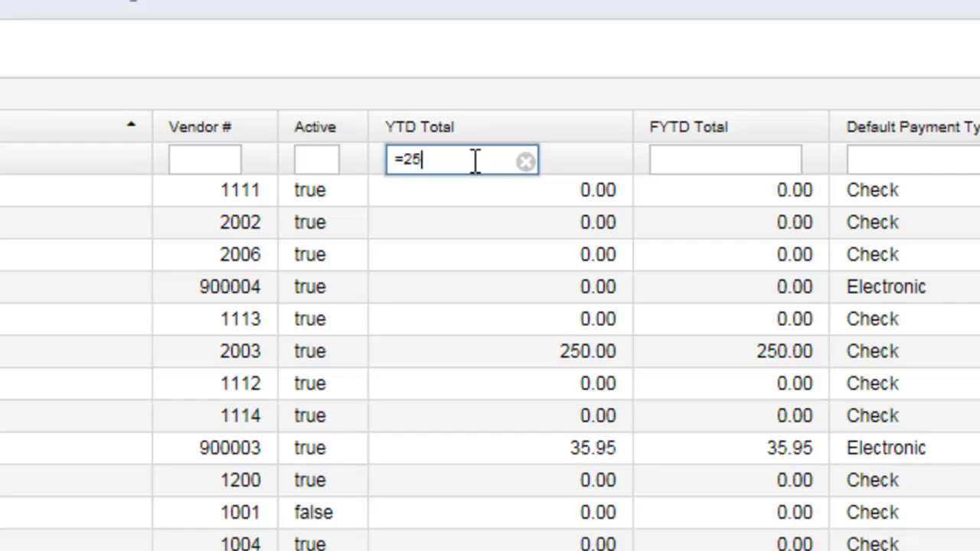
{"action": "key", "text": "Return"}
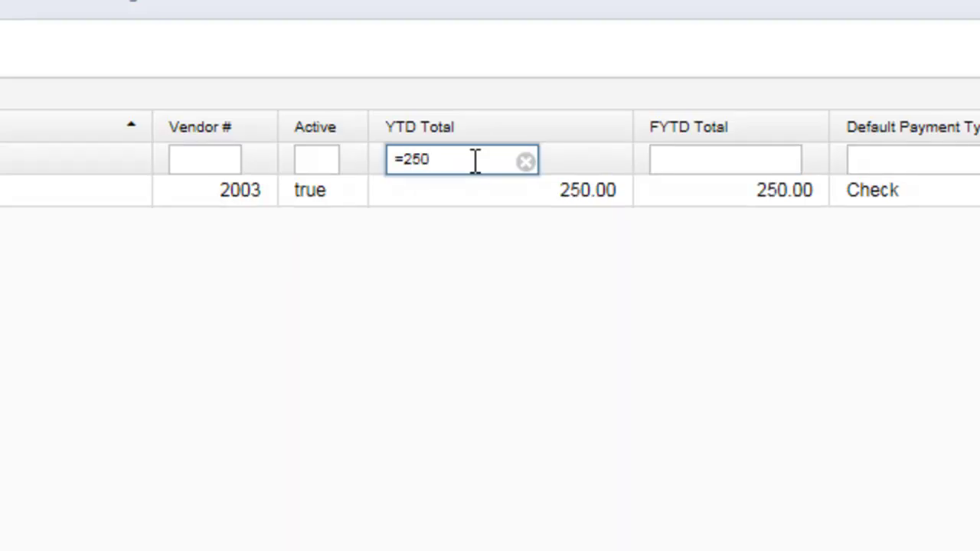
- Change the YTD Total filter to >250, then <250, then clear it
{"action": "key", "text": "BackSpace"}
{"action": "key", "text": "BackSpace"}
{"action": "key", "text": "BackSpace"}
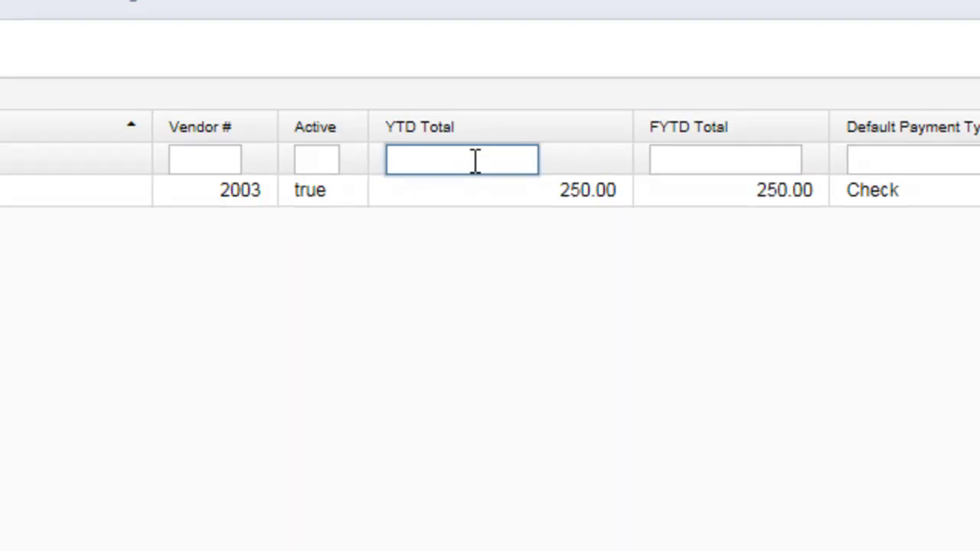
{"action": "type", "text": ">25"}
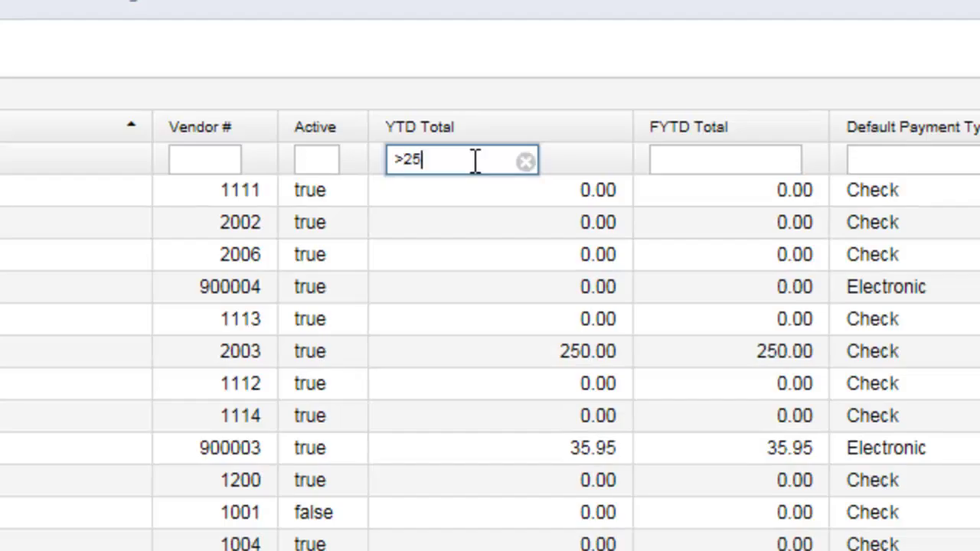
{"action": "type", "text": "0"}
{"action": "key", "text": "Return"}
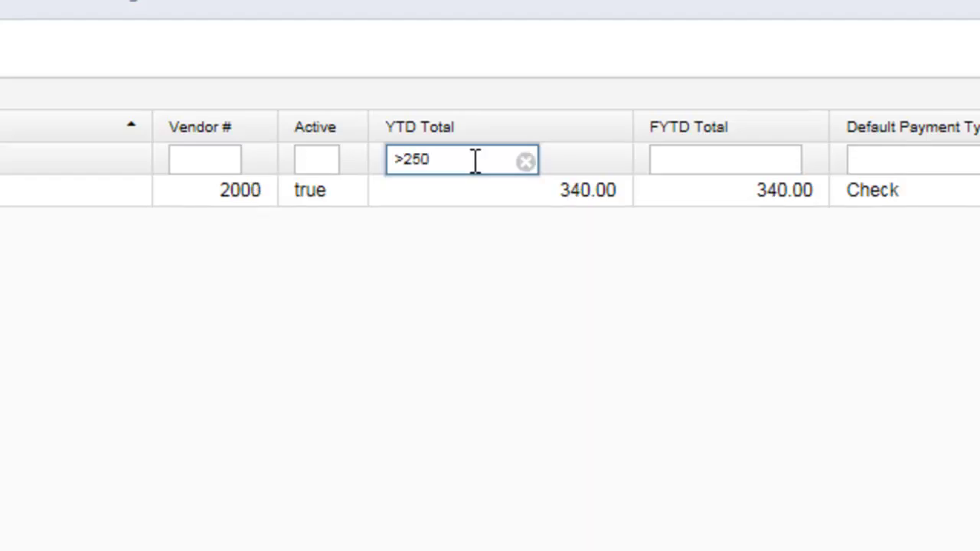
{"action": "key", "text": "BackSpace"}
{"action": "key", "text": "BackSpace"}
{"action": "key", "text": "BackSpace"}
{"action": "type", "text": "<"}
{"action": "type", "text": "250"}
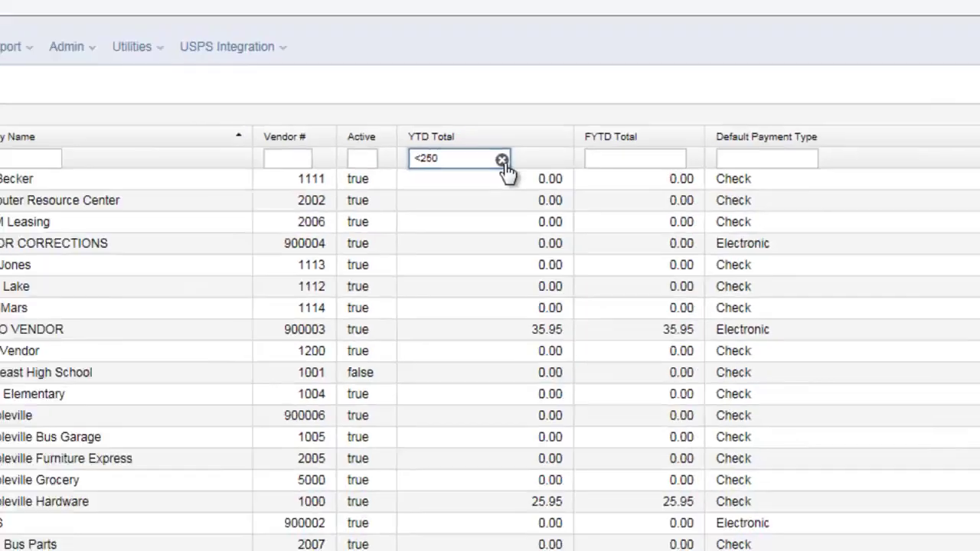
{"action": "left_click", "coordinate": [526, 163]}
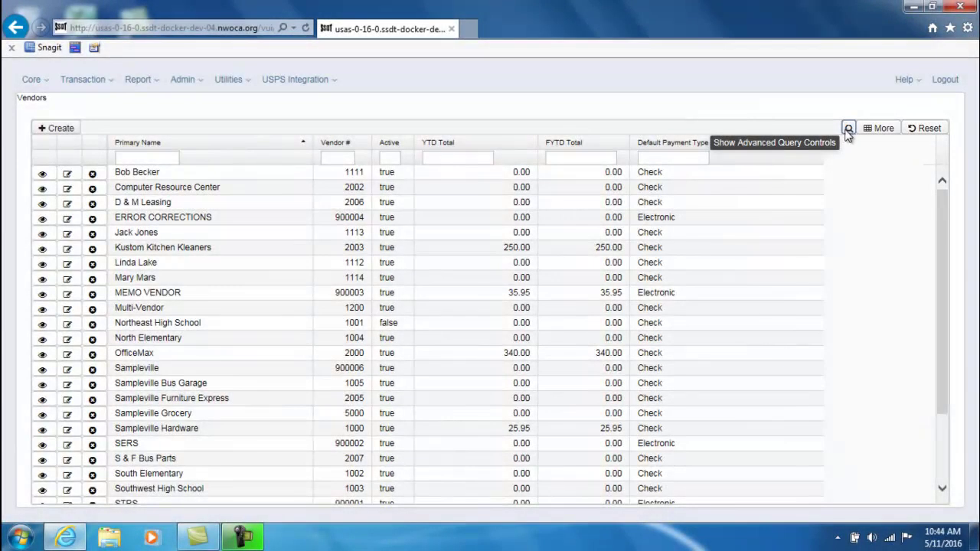
{"action": "left_click", "coordinate": [848, 130]}
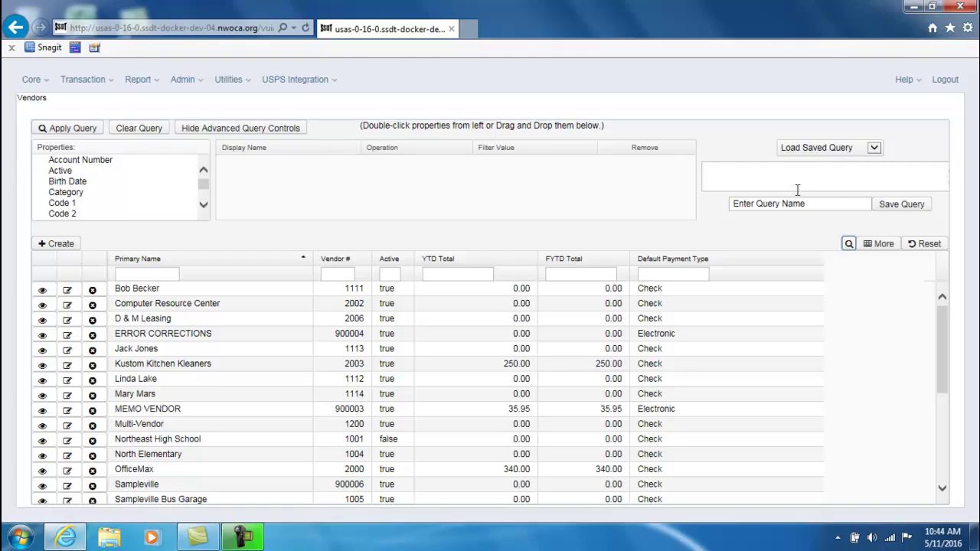
{"action": "left_click", "coordinate": [848, 247]}
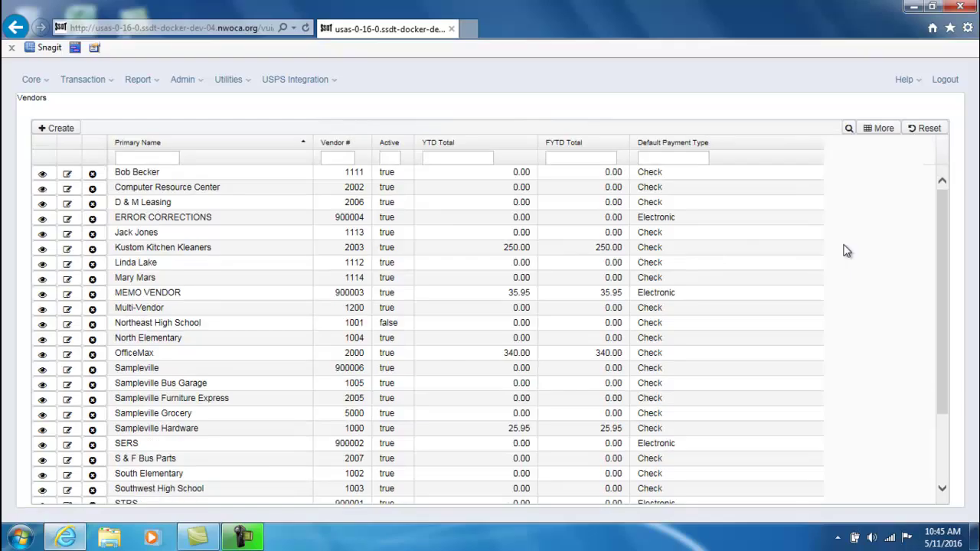
{"action": "left_click", "coordinate": [182, 173]}
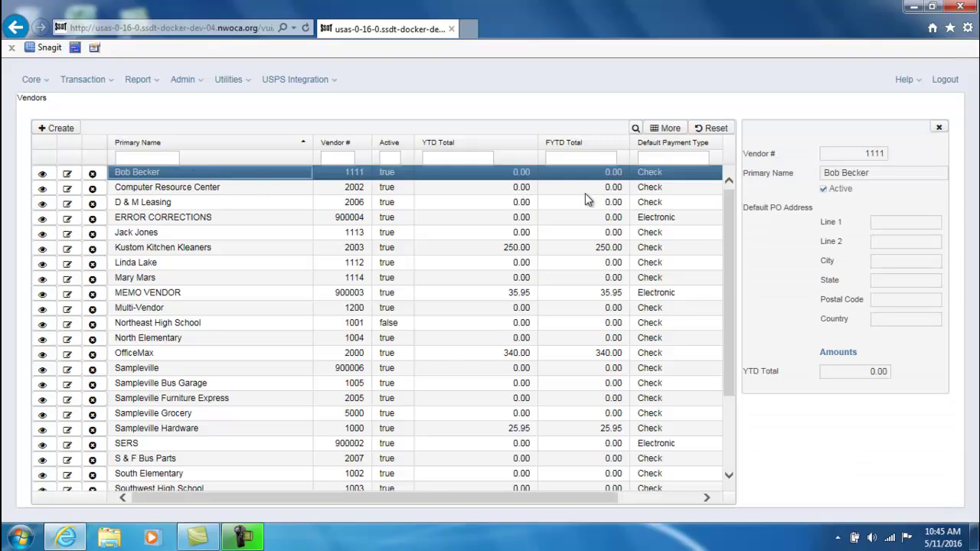
{"action": "left_click", "coordinate": [940, 127]}
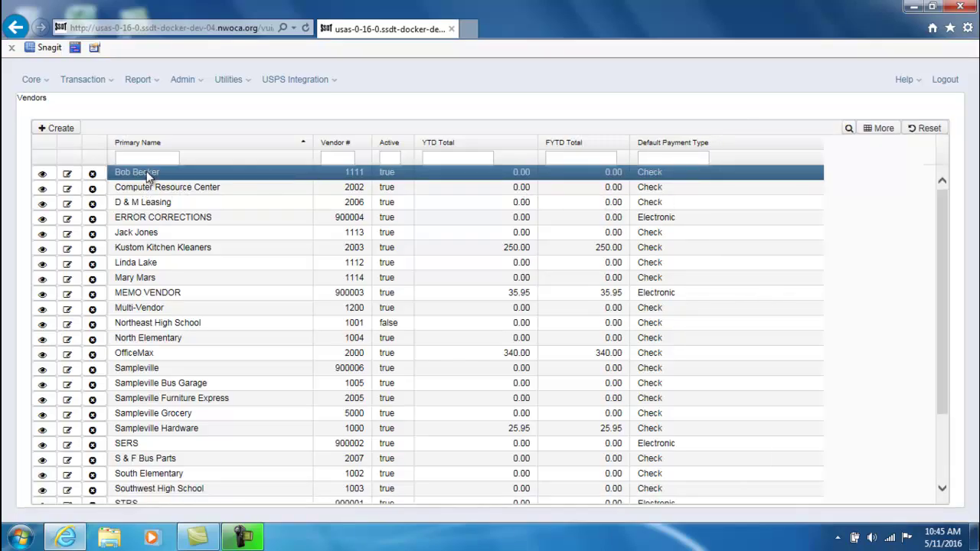
{"action": "left_click", "coordinate": [146, 171]}
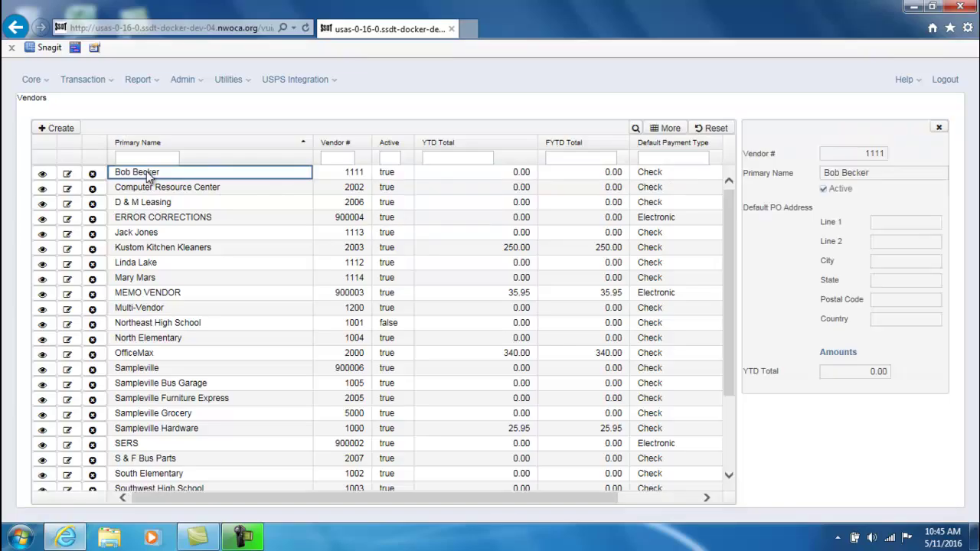
{"action": "left_click", "coordinate": [146, 171]}
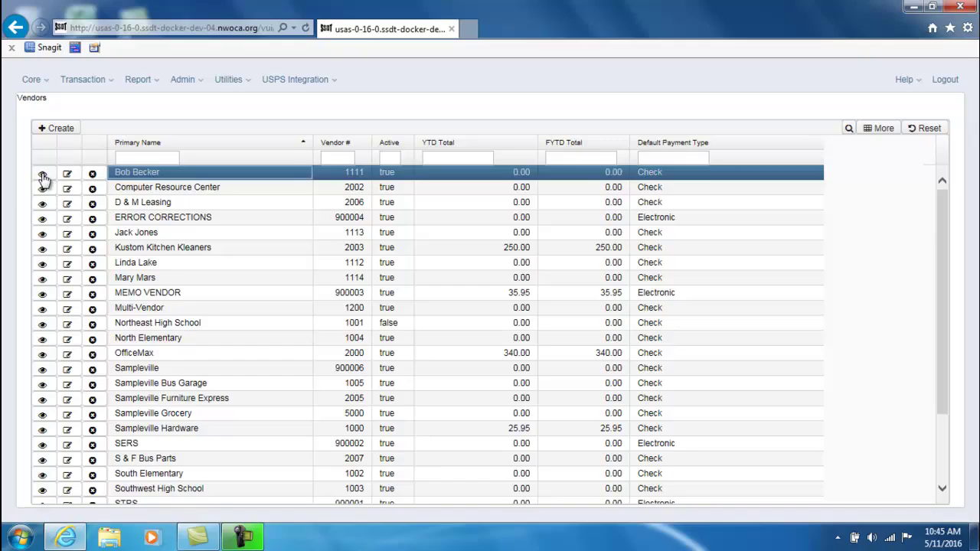
{"action": "left_click", "coordinate": [42, 176]}
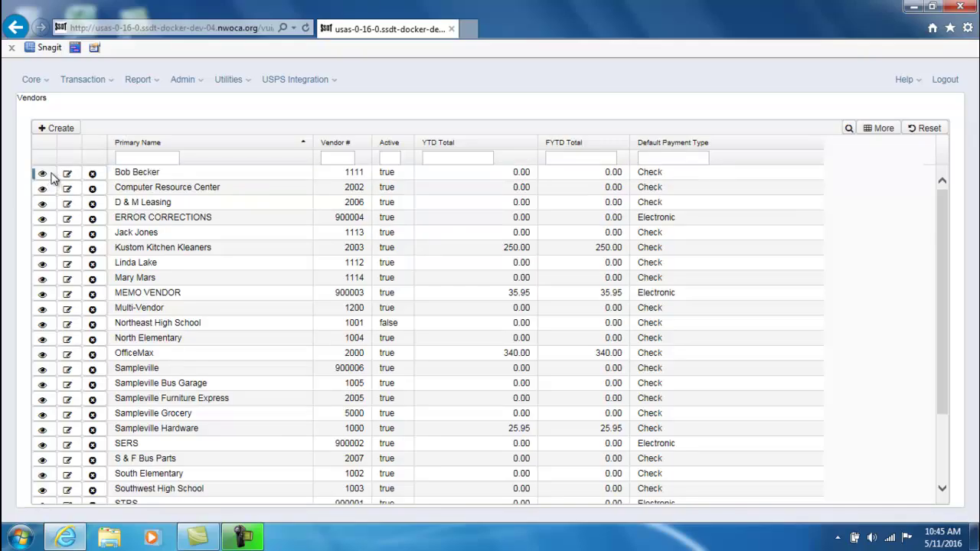
{"action": "left_click", "coordinate": [50, 174]}
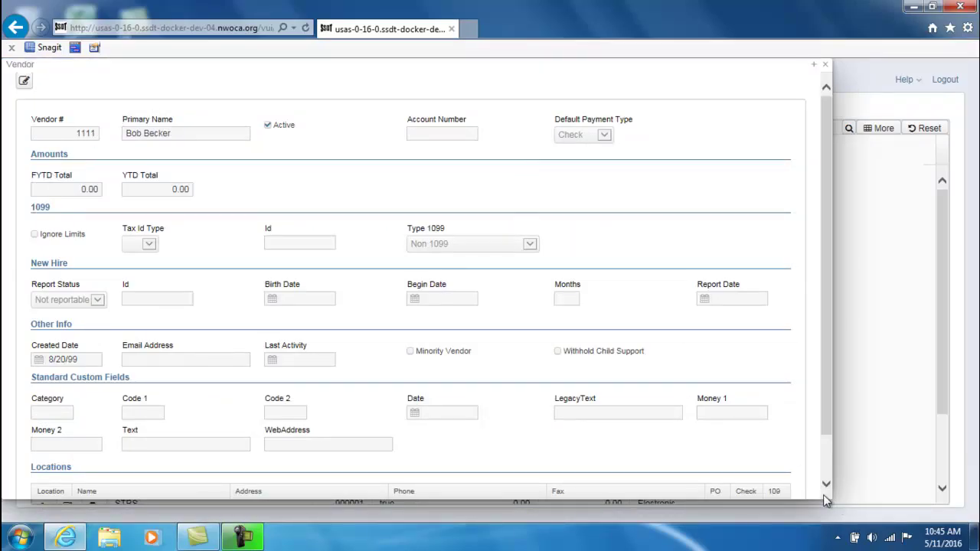
{"action": "left_click_drag", "start_coordinate": [783, 484], "coordinate": [617, 409]}
{"action": "left_click_drag", "start_coordinate": [317, 68], "coordinate": [529, 91]}
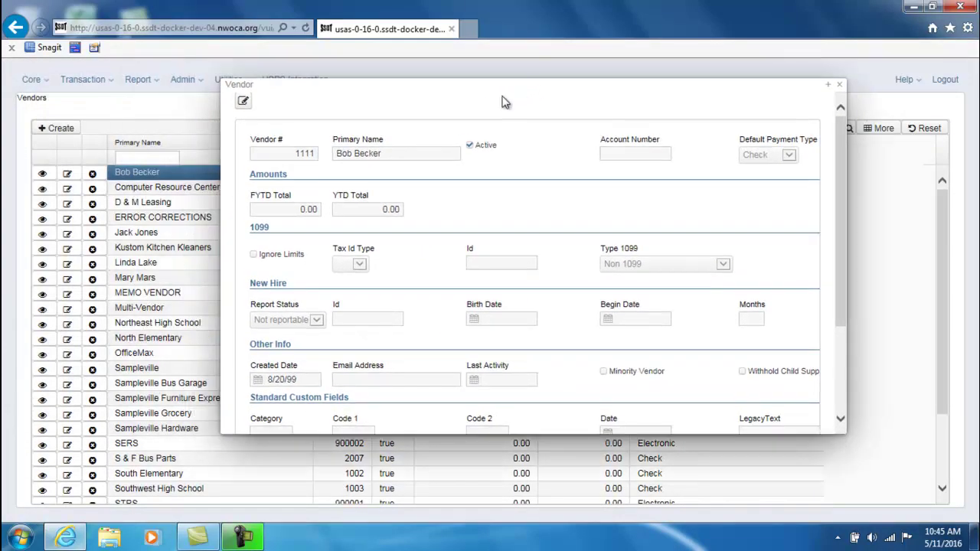
{"action": "left_click", "coordinate": [69, 203]}
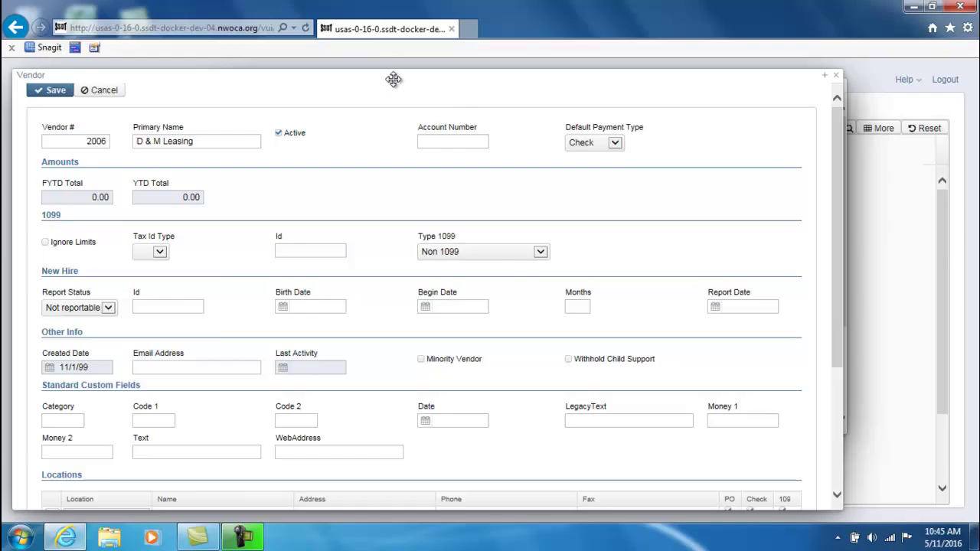
- Shift the D & M Leasing edit window right and go to Transaction > Purchase Orders
{"action": "mouse_move", "coordinate": [509, 84]}
{"action": "left_mouse_down"}
{"action": "mouse_move", "coordinate": [553, 84]}
{"action": "mouse_move", "coordinate": [530, 85]}
{"action": "left_mouse_up"}
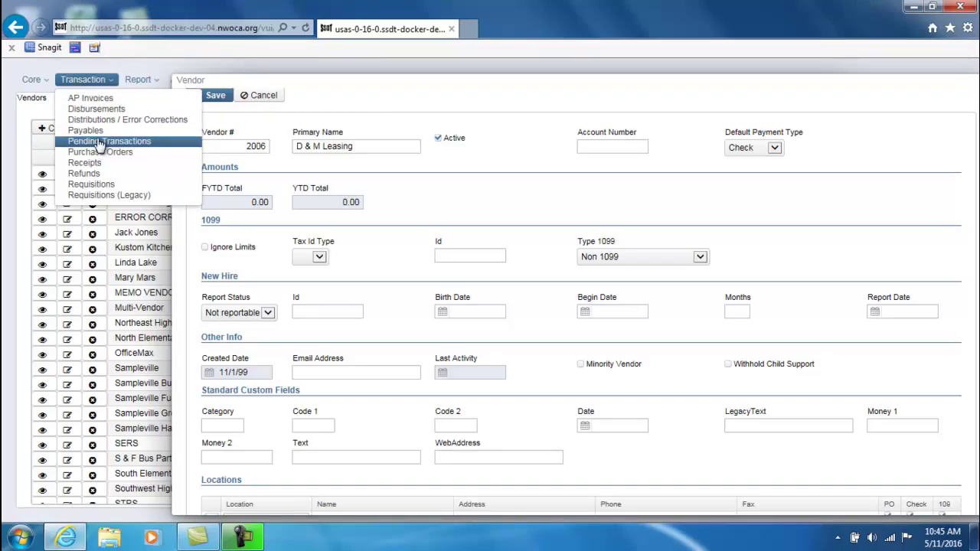
{"action": "left_click", "coordinate": [104, 152]}
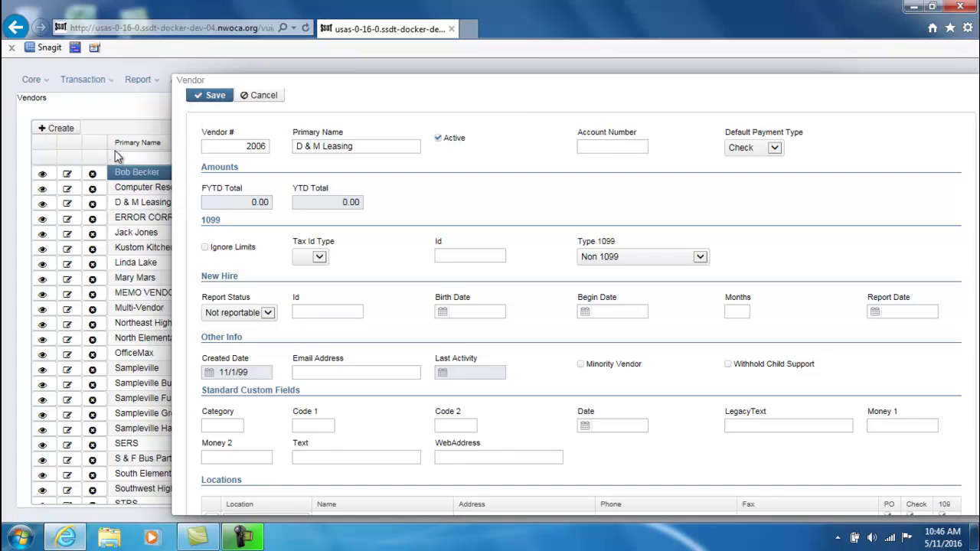